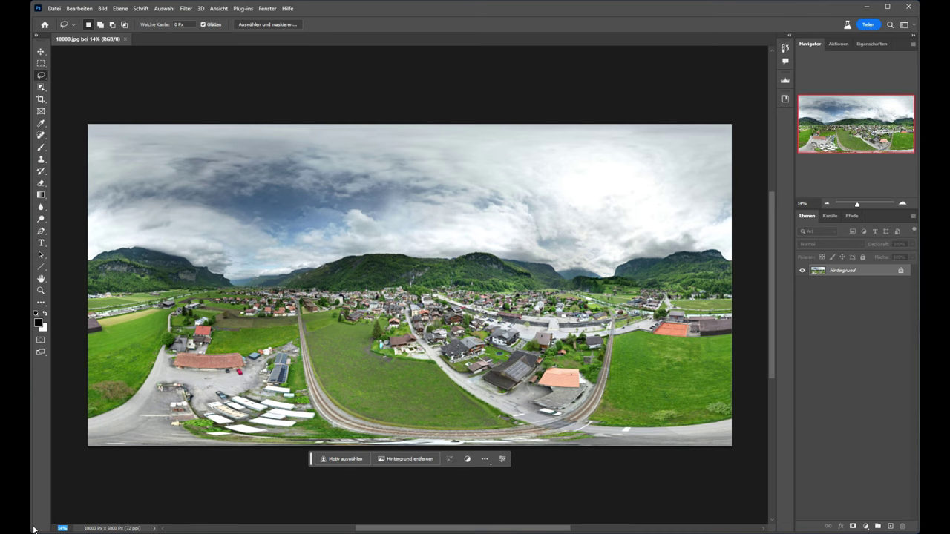
Zoom the panorama to 50% and pan across the village, clouds, mountain ridge and railway field.
text(50)
key(Return)
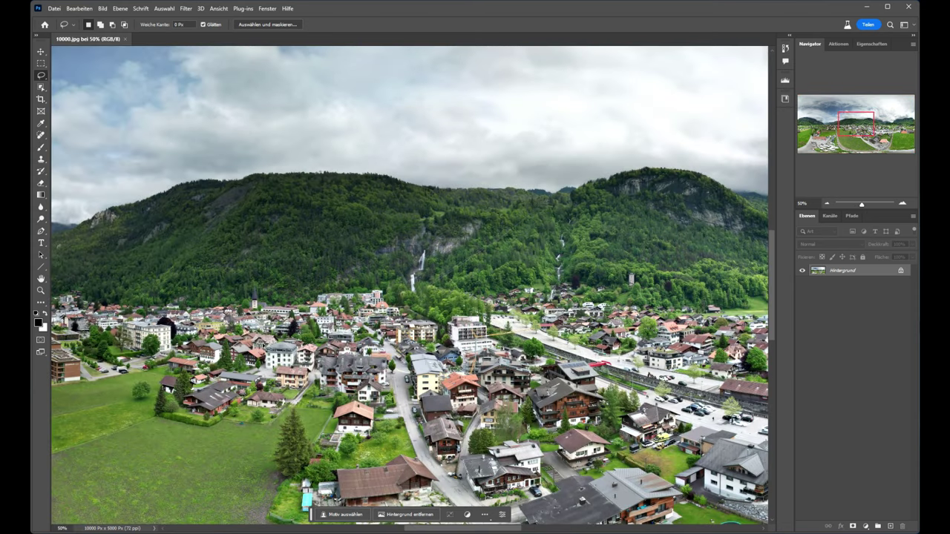
drag(860, 130, 912, 127)
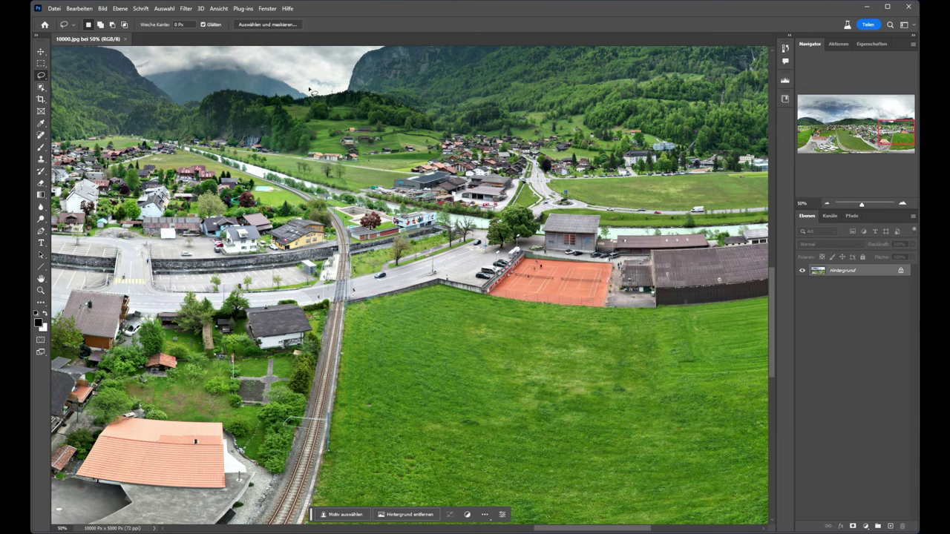
drag(907, 131, 825, 127)
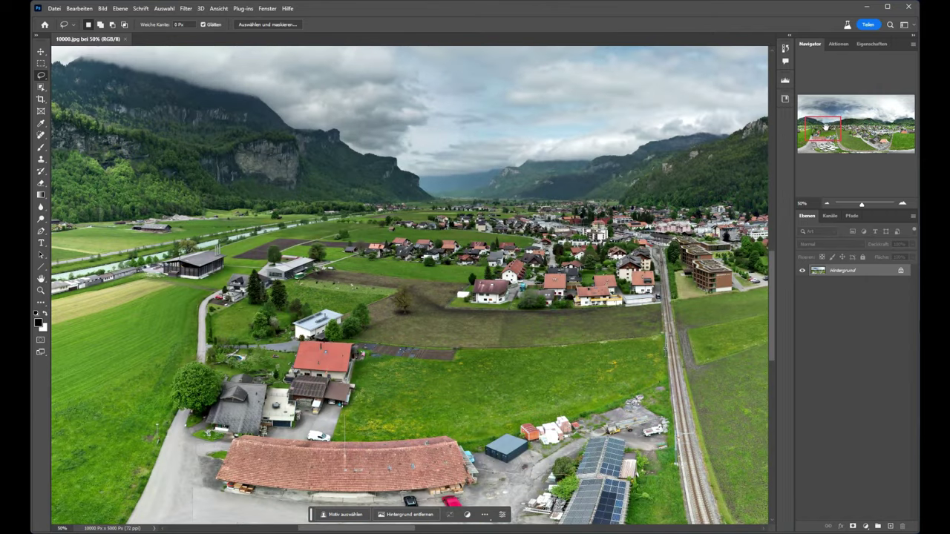
drag(825, 128, 907, 121)
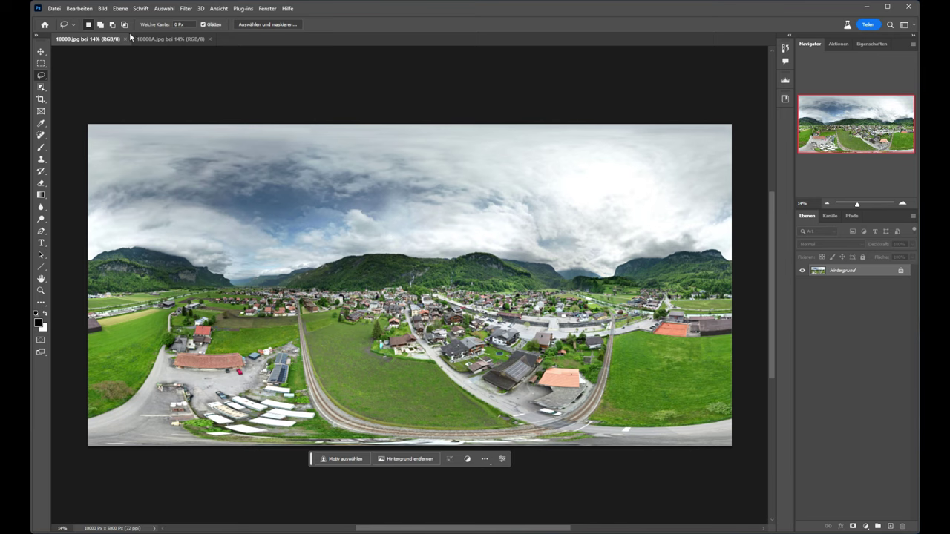
Switch to the 10000A.jpg panorama with the aircraft and added buildings.
click(156, 38)
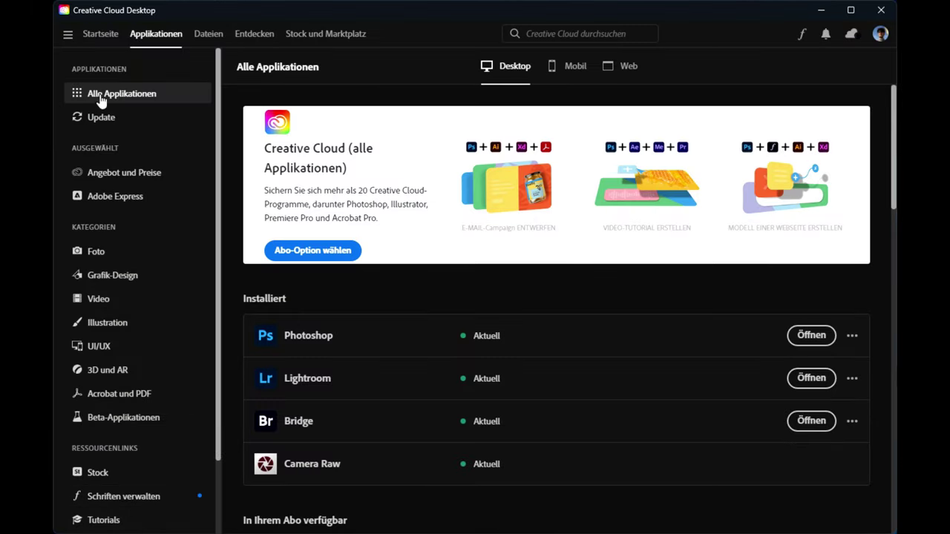
Show the Beta-Applikationen list in Creative Cloud Desktop.
click(129, 423)
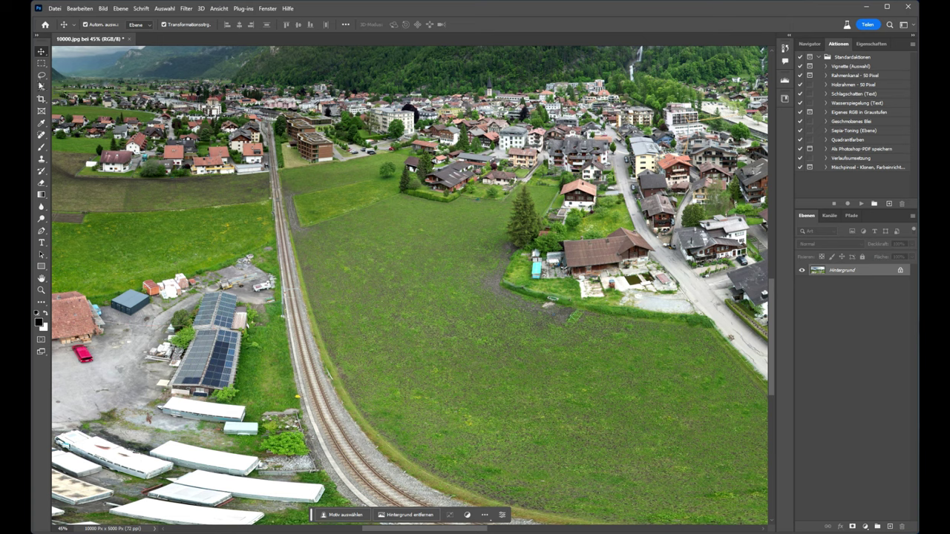
Lasso a patch of meadow by the railway and generative-fill it with the prompt 'House'.
click(42, 75)
mouse_move(495, 262)
mouse_down()
mouse_move(443, 211)
mouse_move(393, 208)
mouse_move(351, 231)
mouse_move(327, 289)
mouse_move(338, 350)
mouse_move(407, 389)
mouse_move(493, 264)
mouse_up()
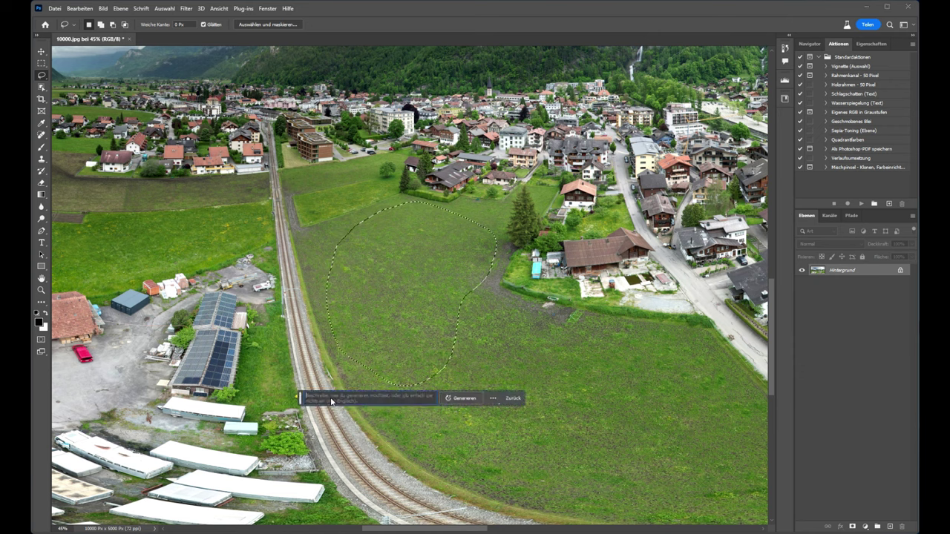
click(331, 401)
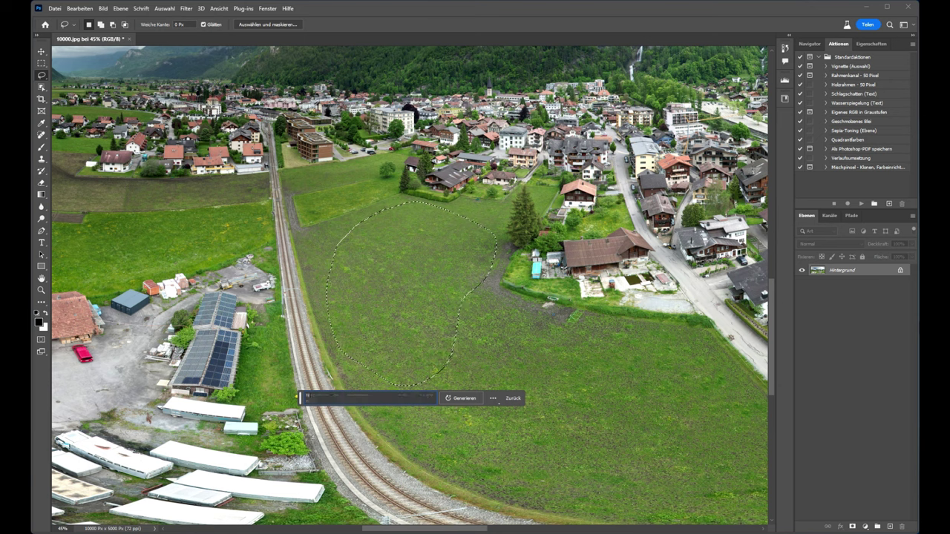
text(Hol)
text(se)
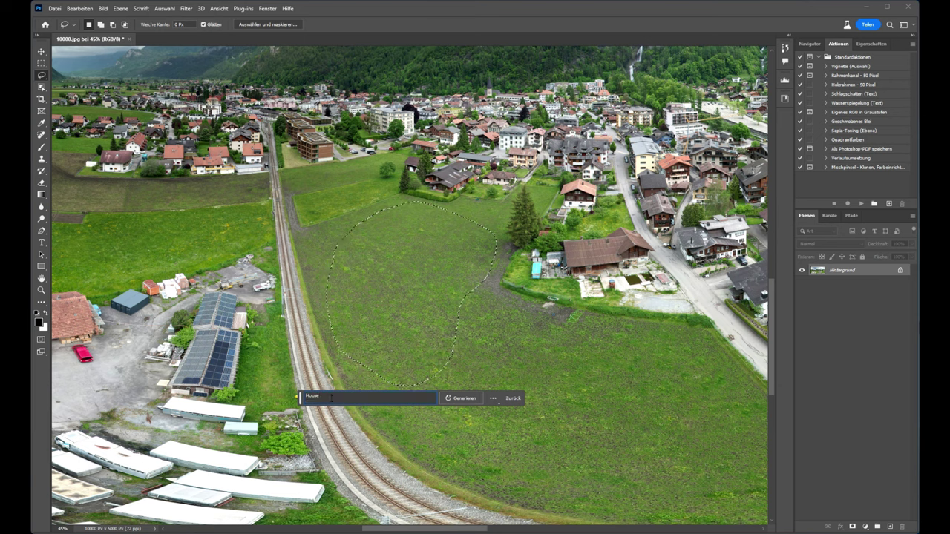
click(465, 398)
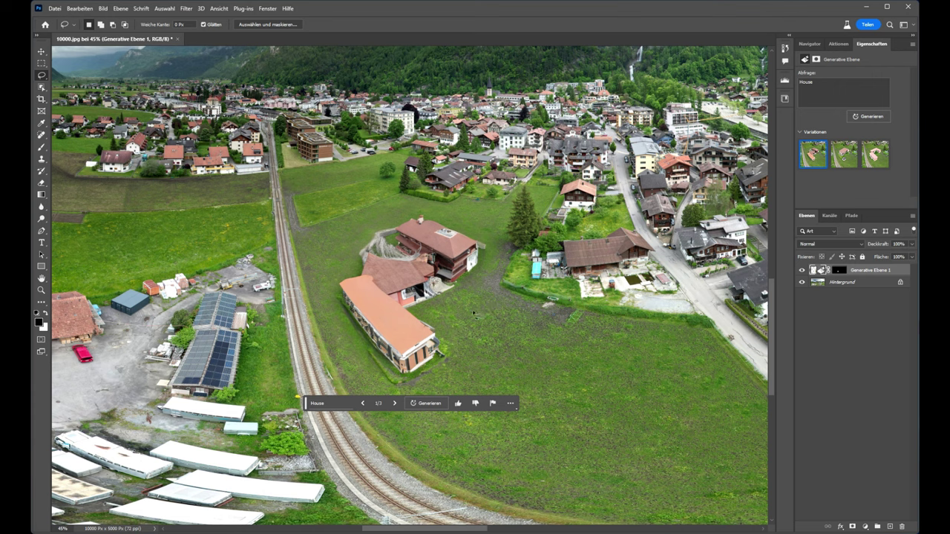
Preview the second and third house variations, then return to the first.
click(847, 154)
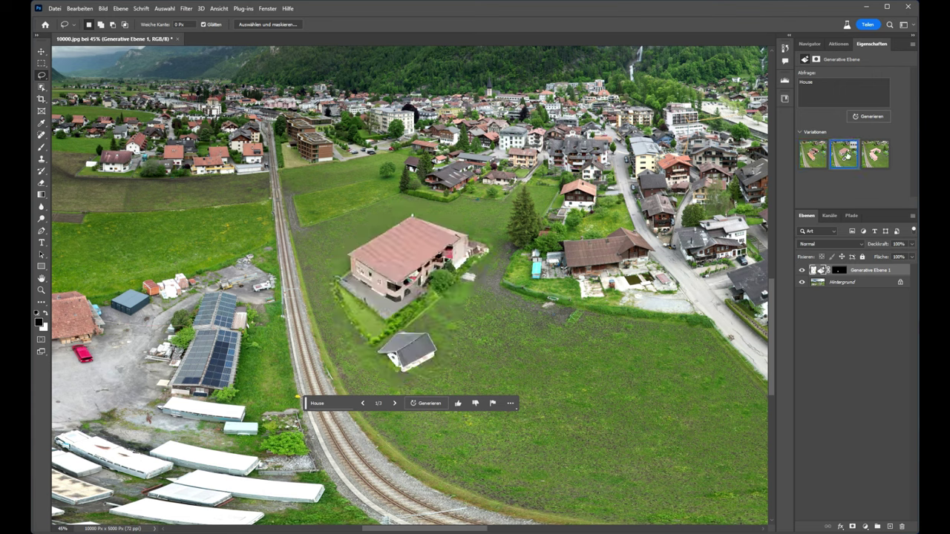
click(883, 154)
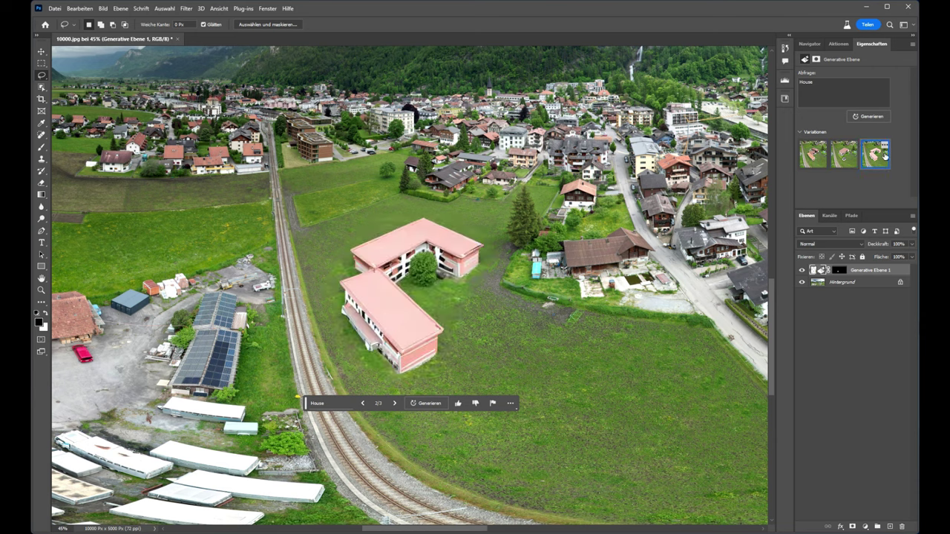
click(813, 153)
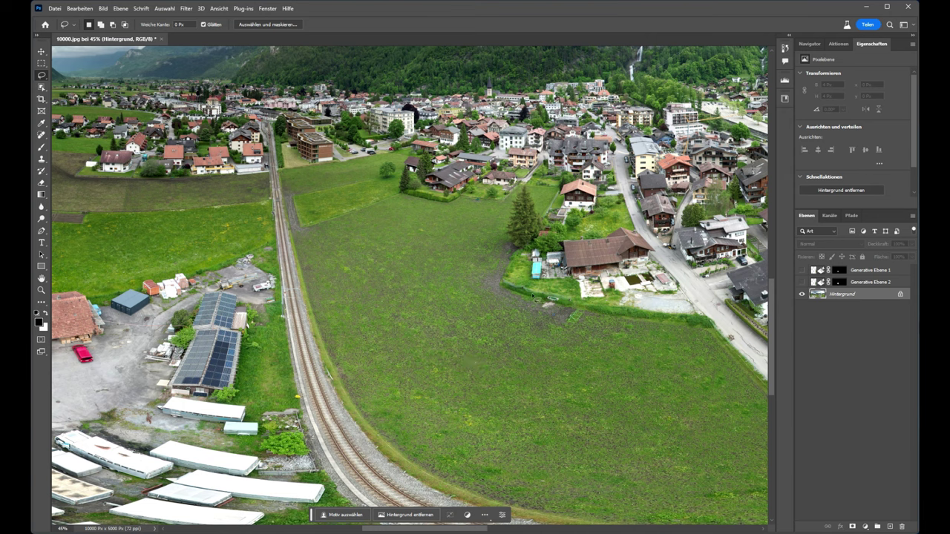
Lasso a meadow area beside the railway and generate content from the prompt 'Pool'.
mouse_move(497, 273)
mouse_down()
mouse_move(502, 243)
mouse_move(471, 220)
mouse_move(410, 202)
mouse_move(308, 241)
mouse_move(304, 257)
mouse_move(351, 369)
mouse_move(403, 376)
mouse_move(454, 342)
mouse_move(497, 274)
mouse_up()
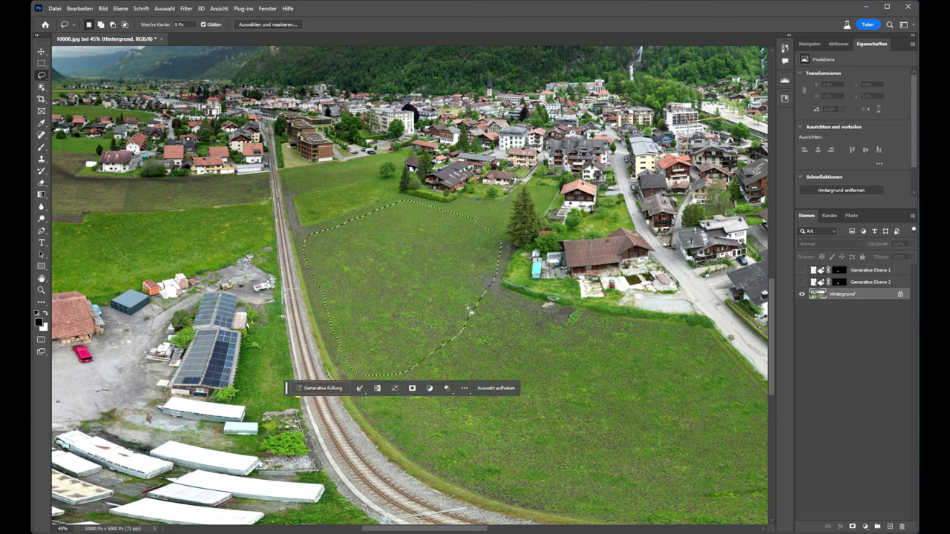
click(320, 387)
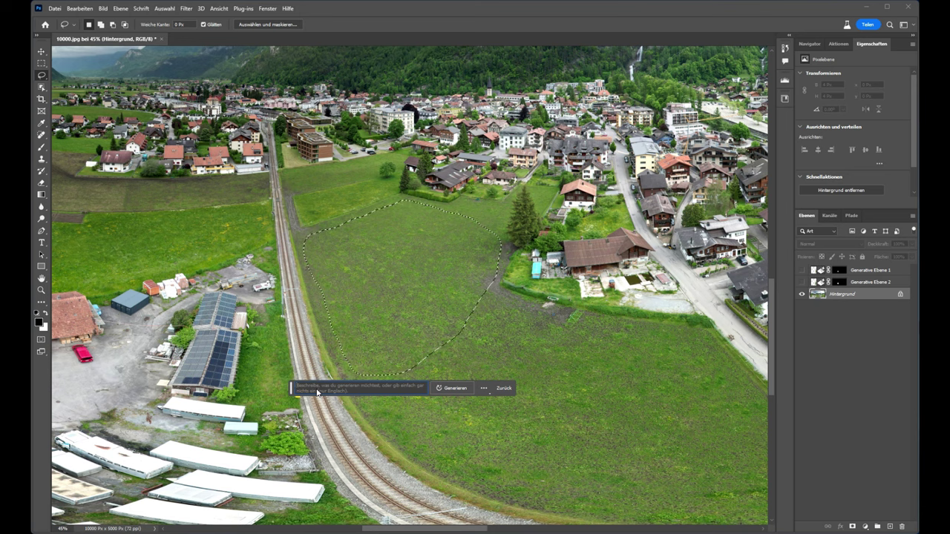
text(Pool)
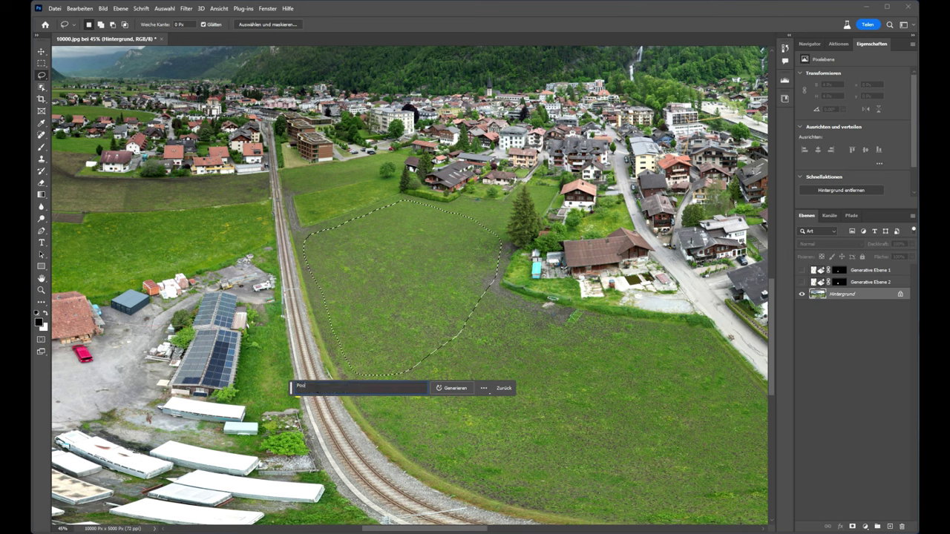
click(447, 387)
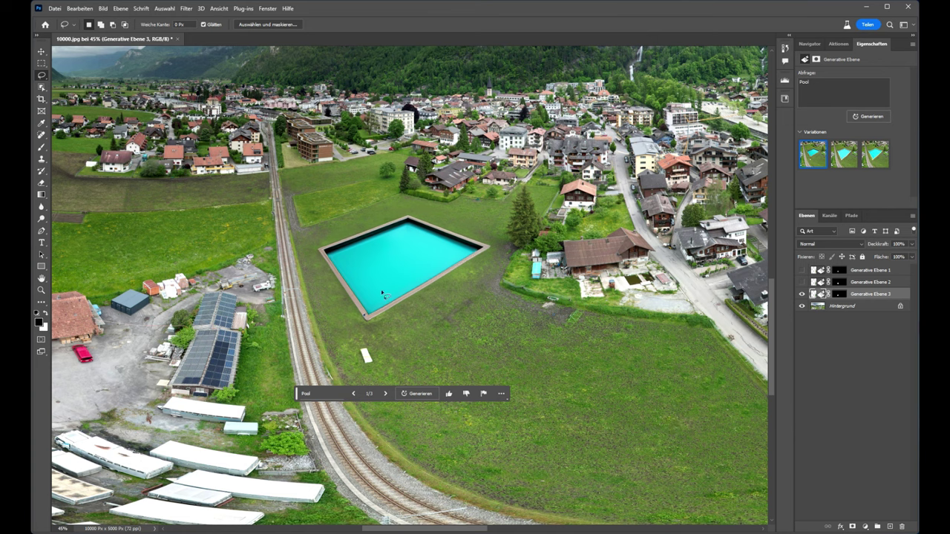
Compare the three pool variations and keep the first one.
click(844, 154)
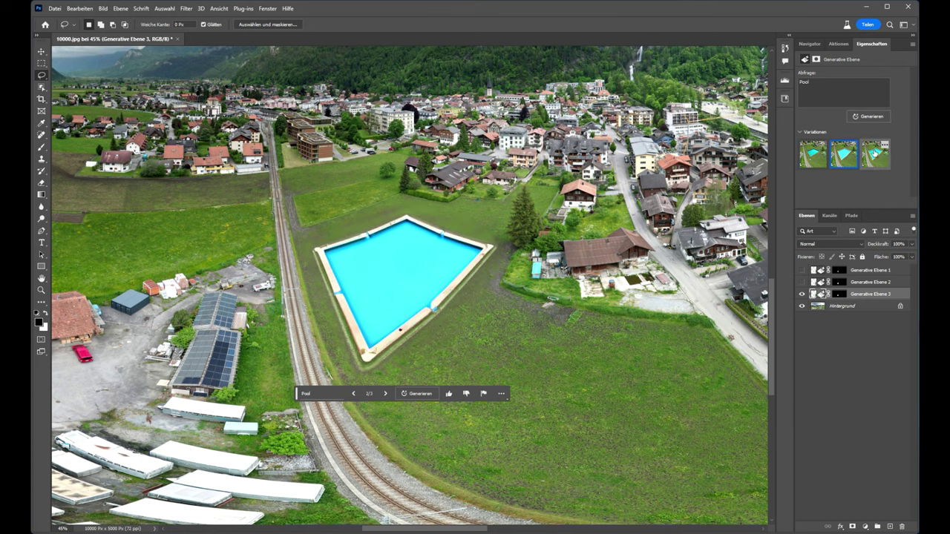
click(880, 152)
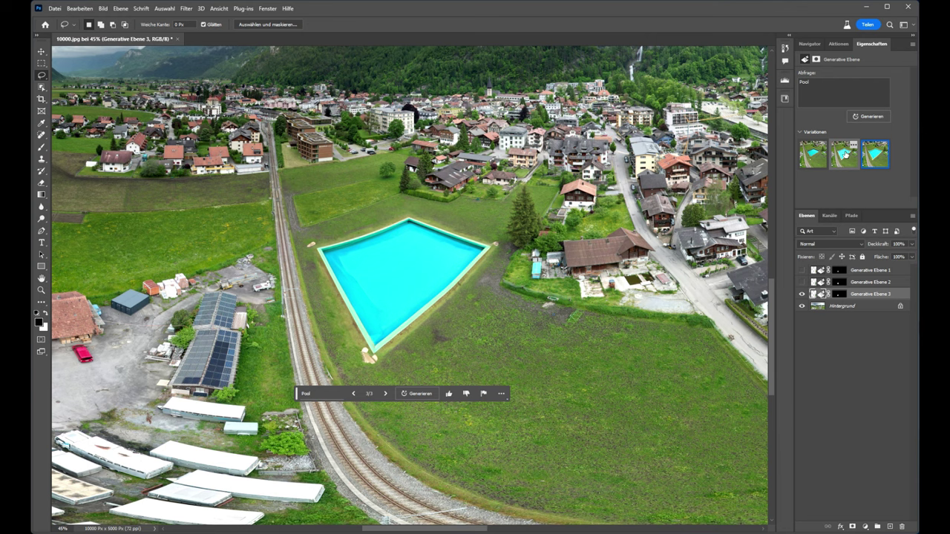
click(813, 154)
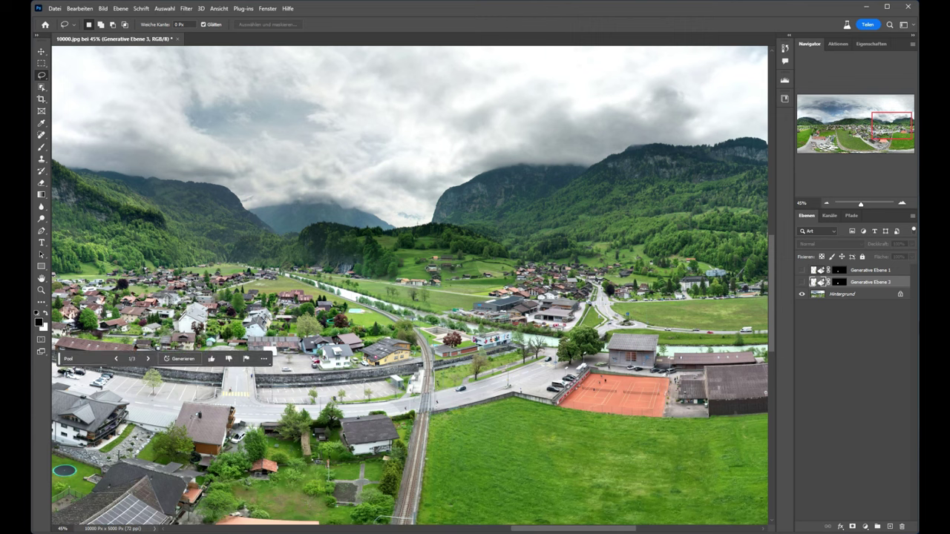
Pan the view to the upper left of the panorama near the tennis court.
mouse_move(894, 128)
mouse_down()
mouse_move(881, 127)
mouse_move(893, 128)
mouse_up()
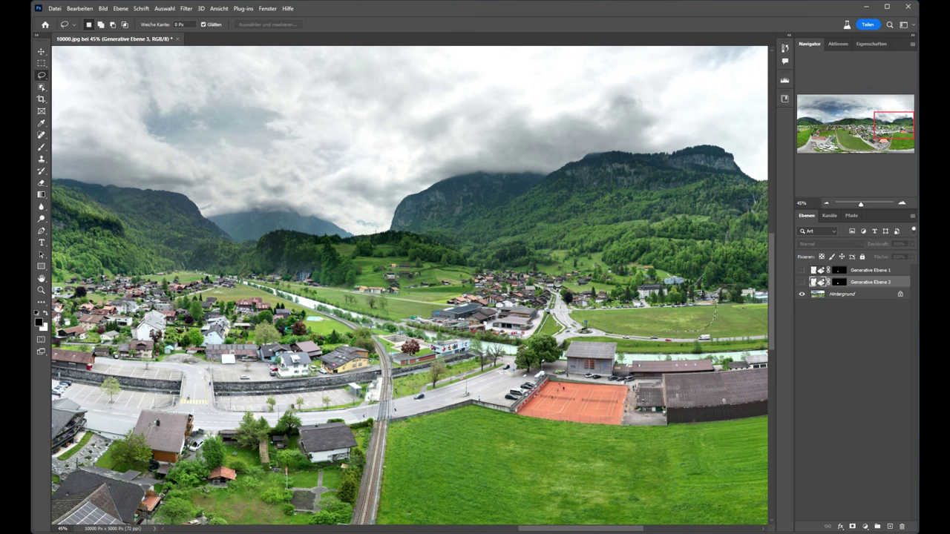
Generate a church from the prompt 'Church' in the field beyond the tennis court, then activate Hintergrund.
drag(656, 331, 643, 331)
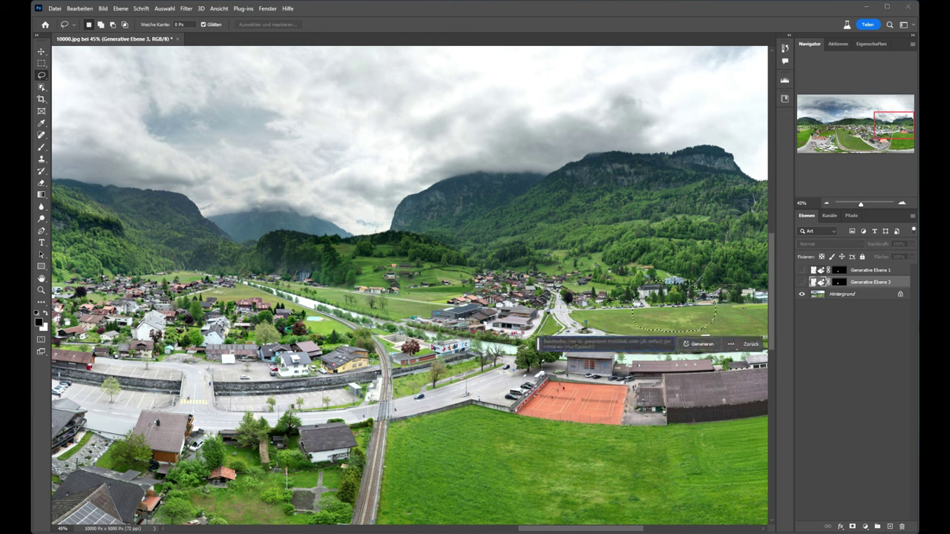
click(577, 343)
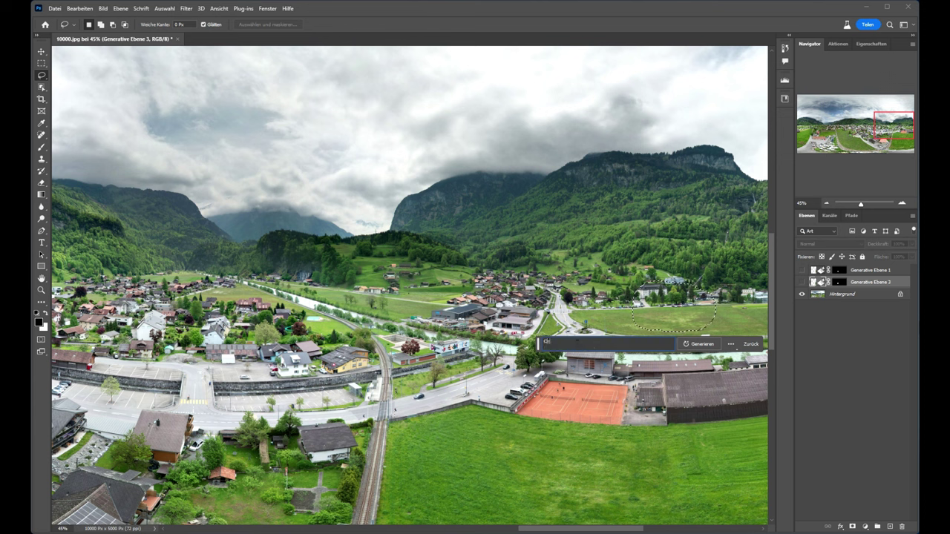
text(Church)
click(702, 345)
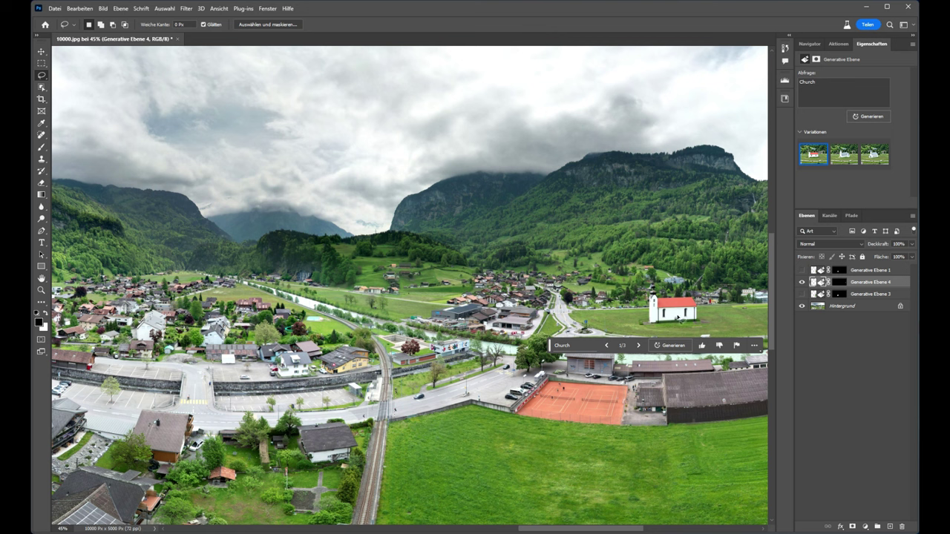
click(855, 307)
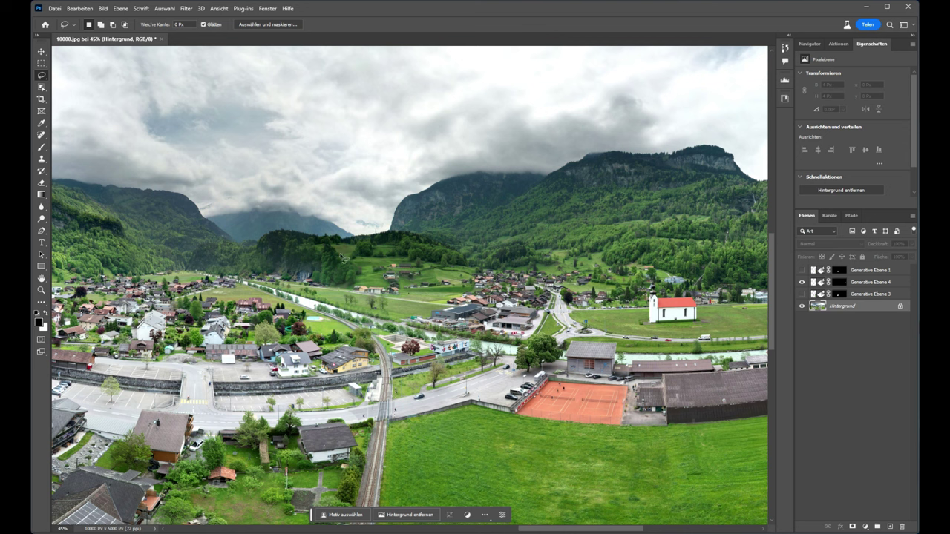
Outline the forested hilltop and generate a castle there from the prompt 'castle'.
mouse_move(344, 257)
mouse_down()
mouse_move(385, 256)
mouse_move(406, 231)
mouse_move(386, 213)
mouse_move(359, 211)
mouse_move(342, 259)
mouse_up()
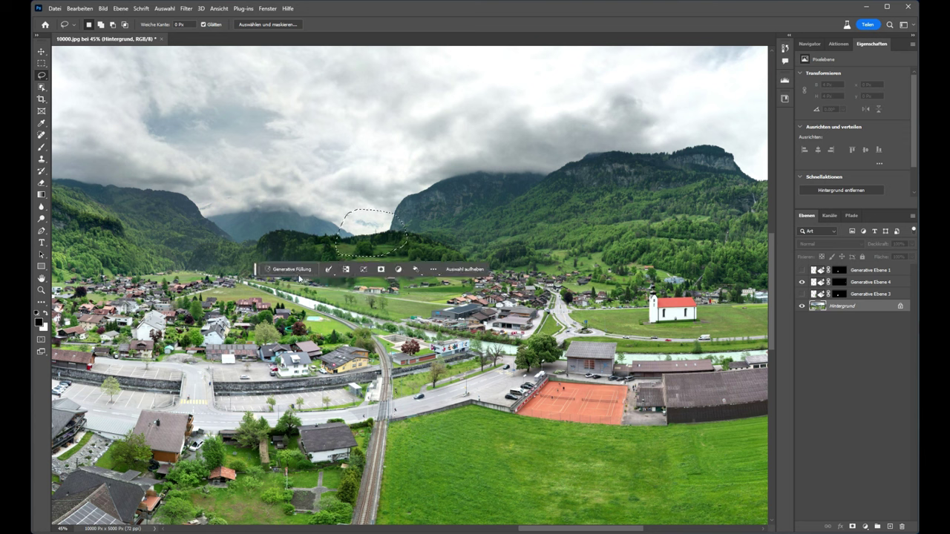
click(294, 272)
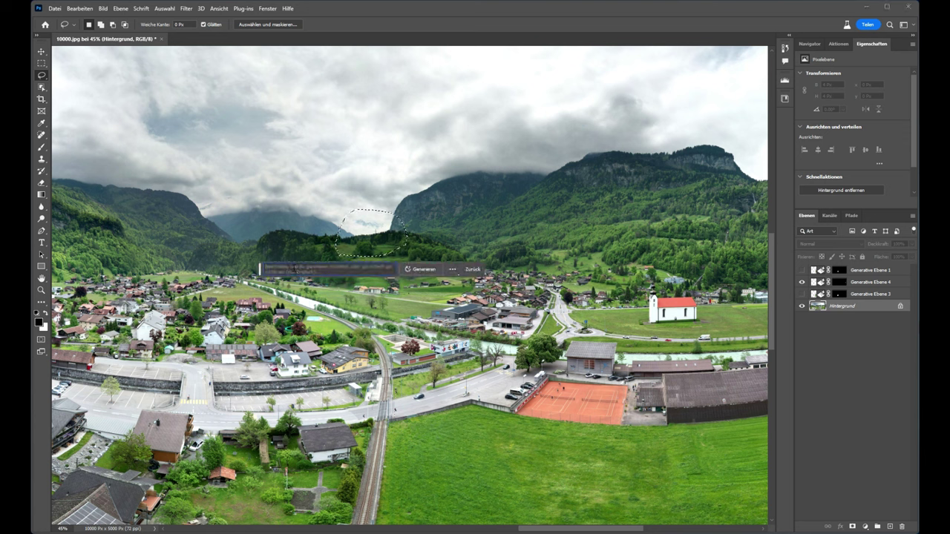
text(cas)
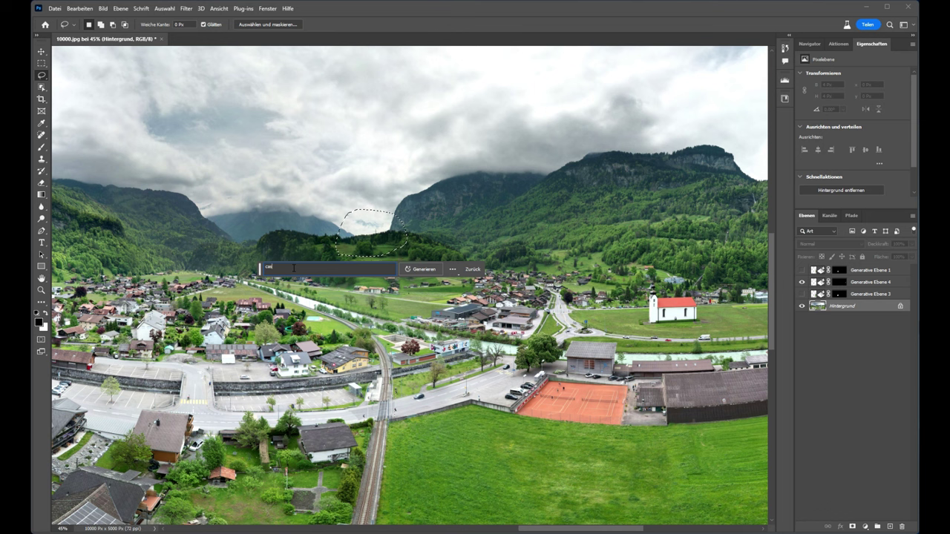
text(tle)
click(427, 269)
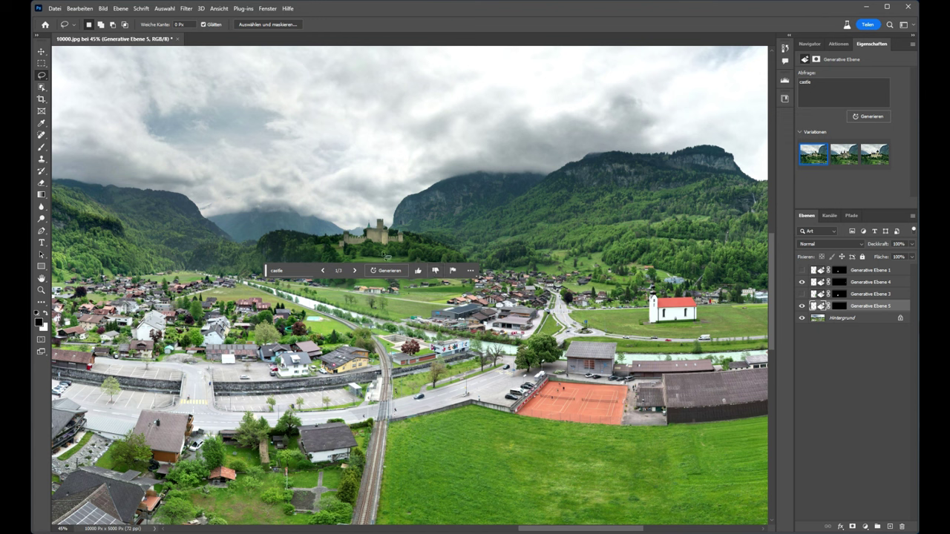
click(846, 157)
click(881, 157)
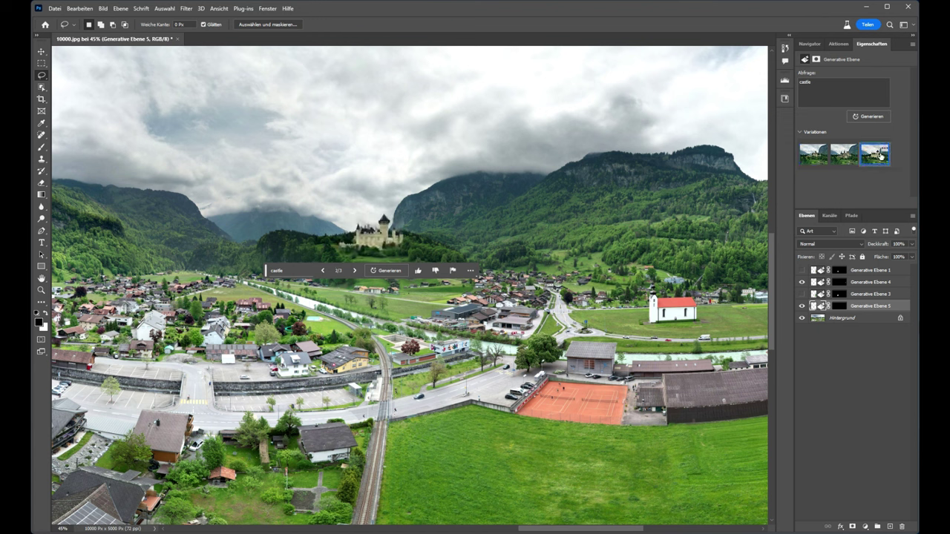
click(821, 156)
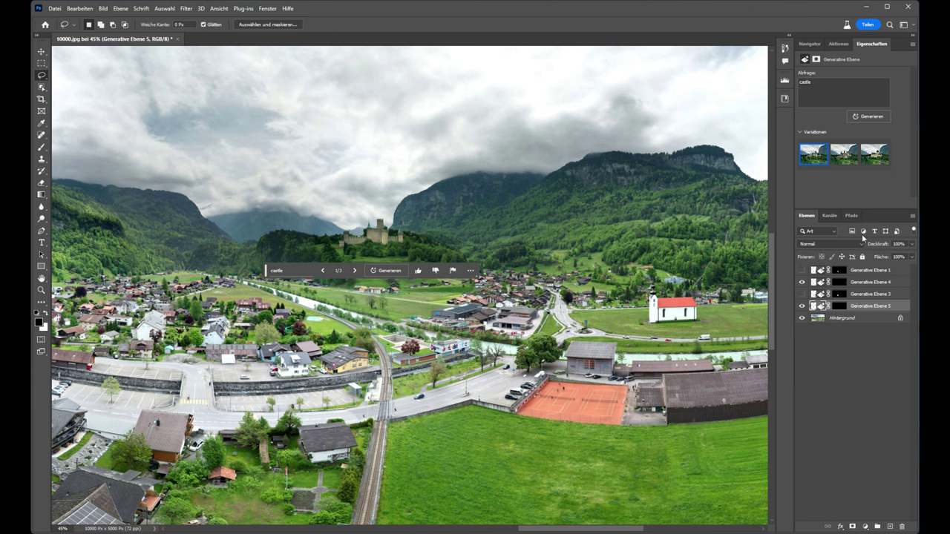
click(866, 282)
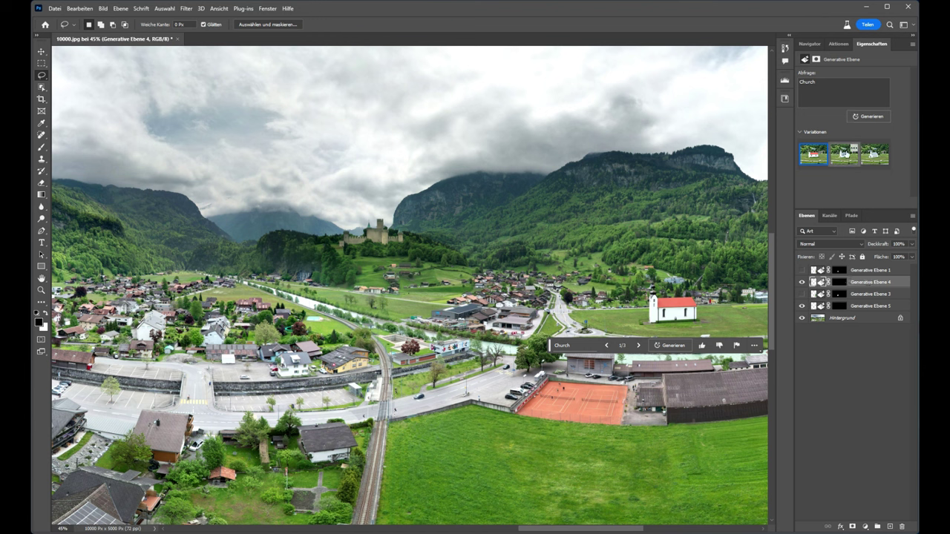
click(852, 148)
click(873, 155)
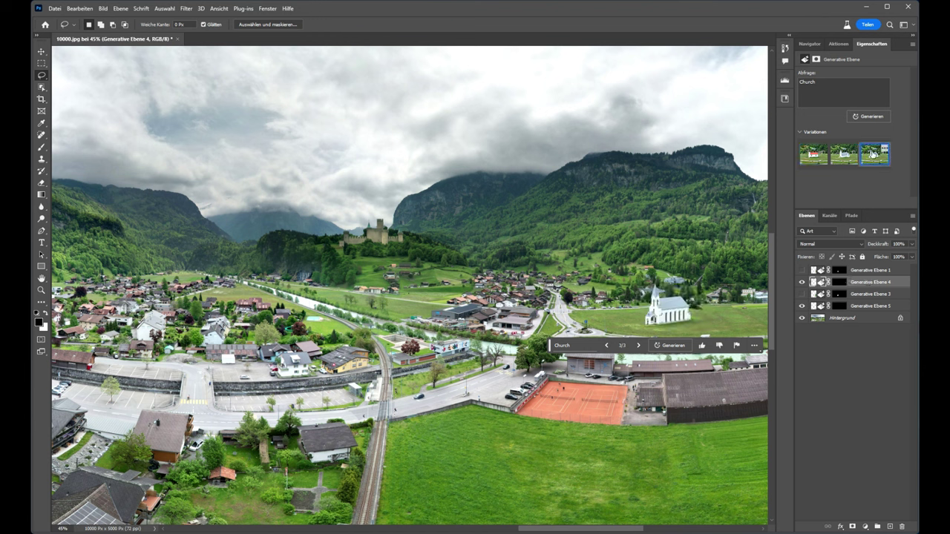
click(815, 158)
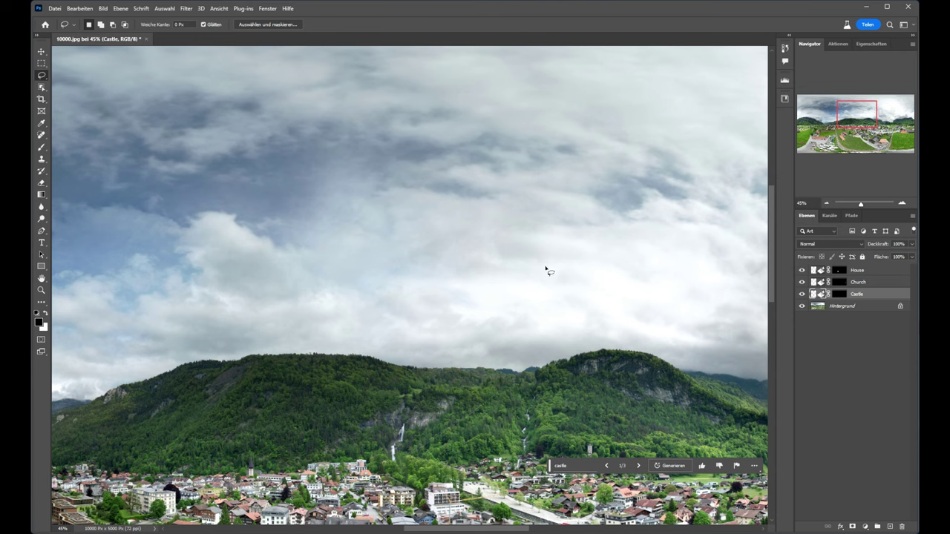
Outline a patch of sky above the ridge and generate an aircraft from the prompt 'Aircraft'.
mouse_move(562, 280)
mouse_down()
mouse_move(679, 268)
mouse_move(667, 228)
mouse_move(556, 223)
mouse_move(535, 265)
mouse_move(562, 278)
mouse_up()
click(538, 292)
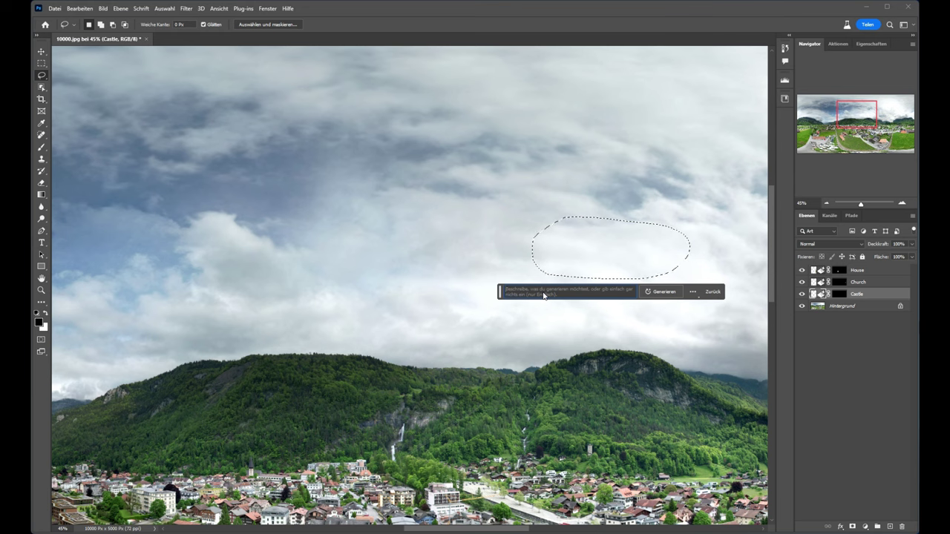
text(Aircraft)
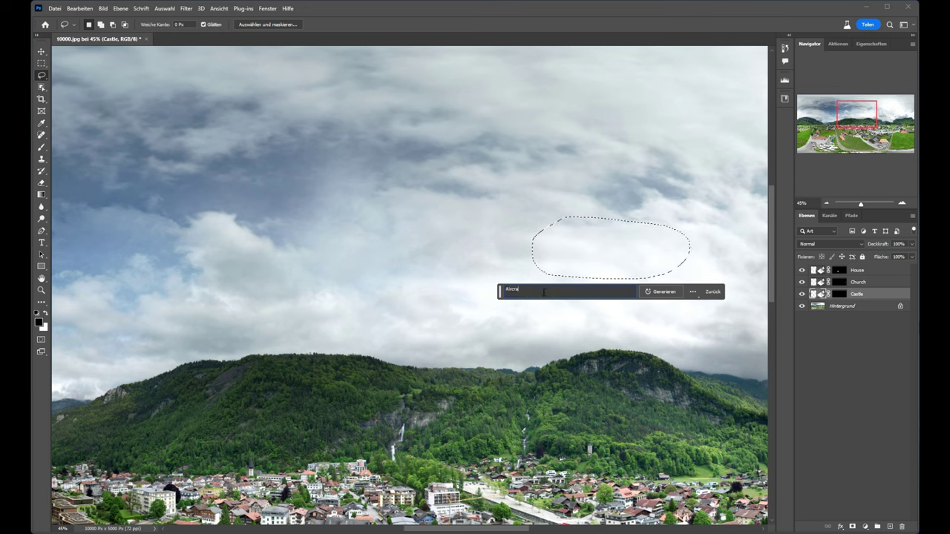
click(662, 292)
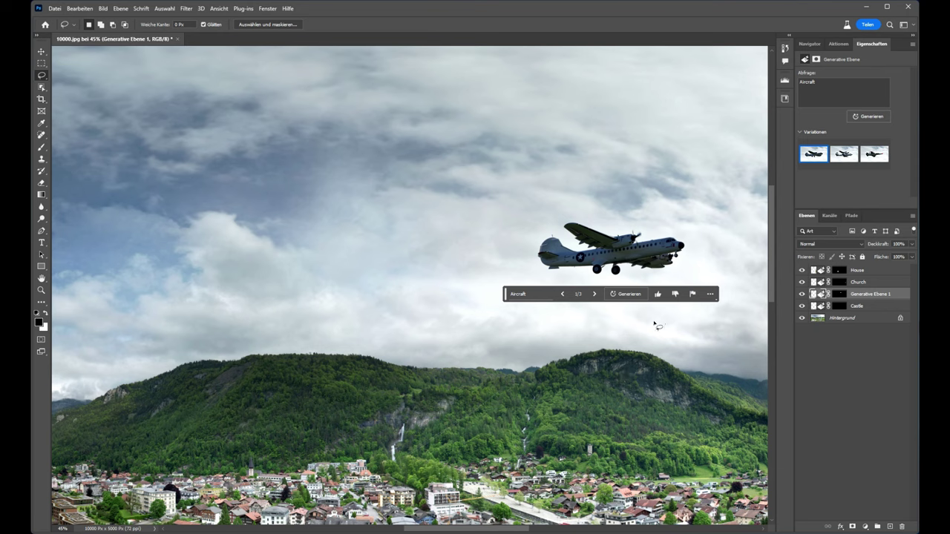
click(810, 45)
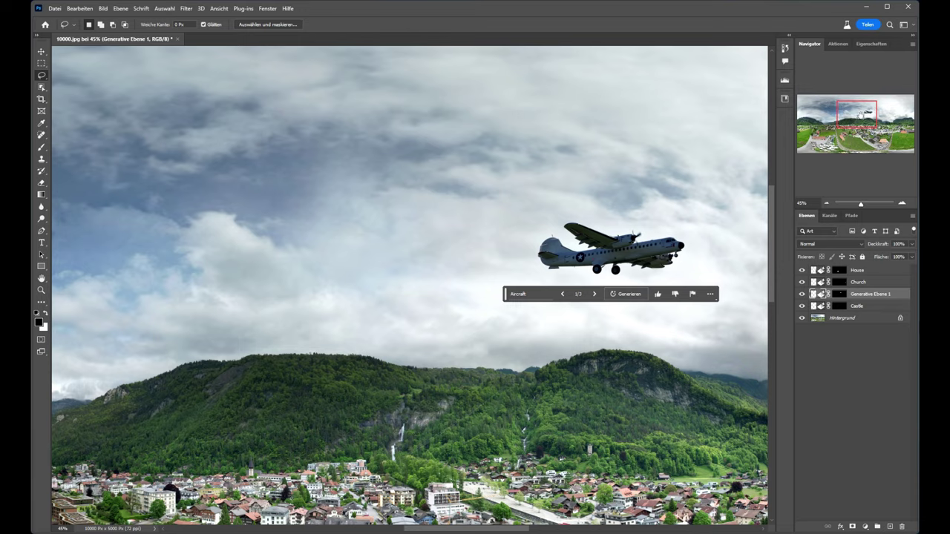
drag(859, 111, 874, 114)
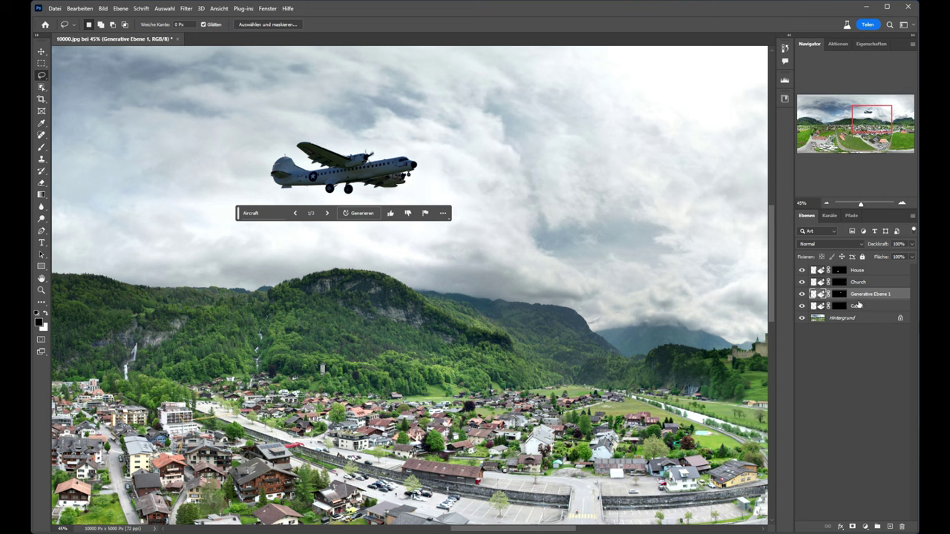
click(871, 44)
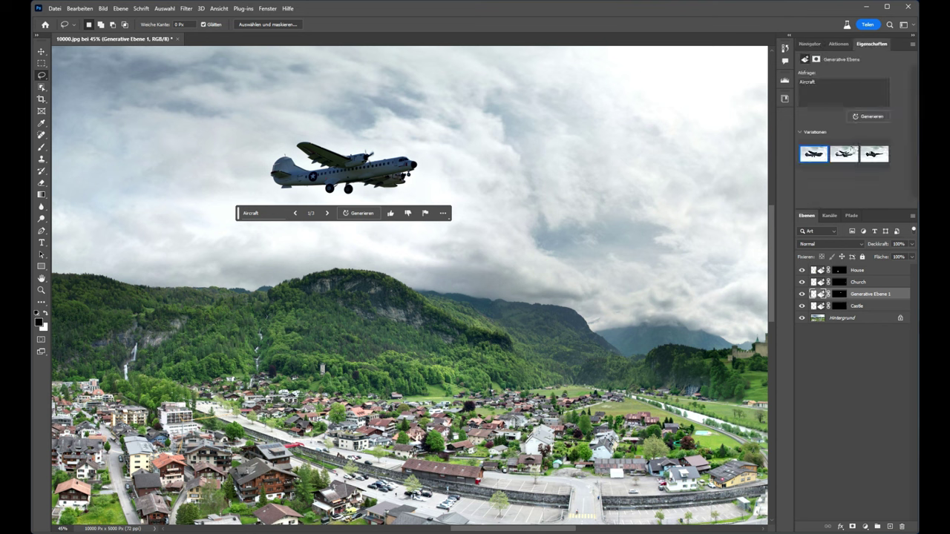
click(843, 154)
click(875, 154)
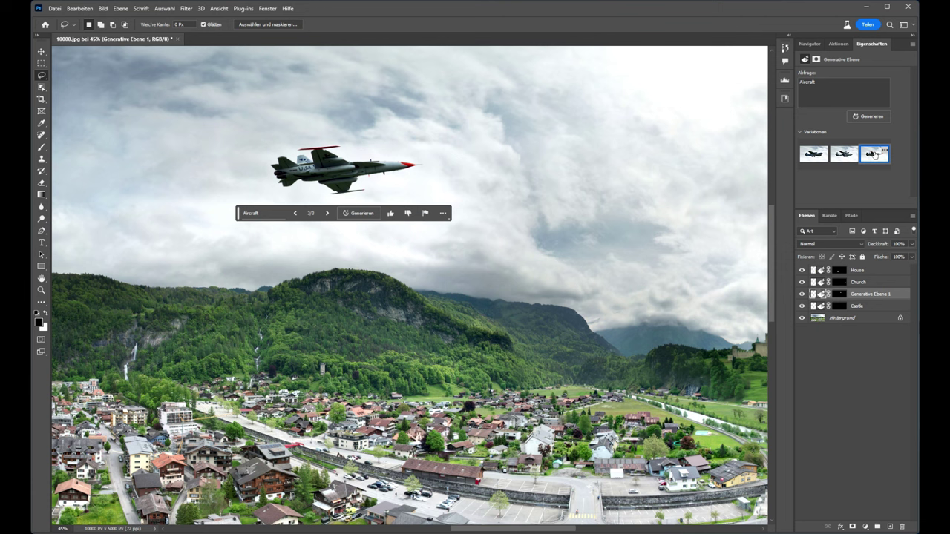
click(845, 157)
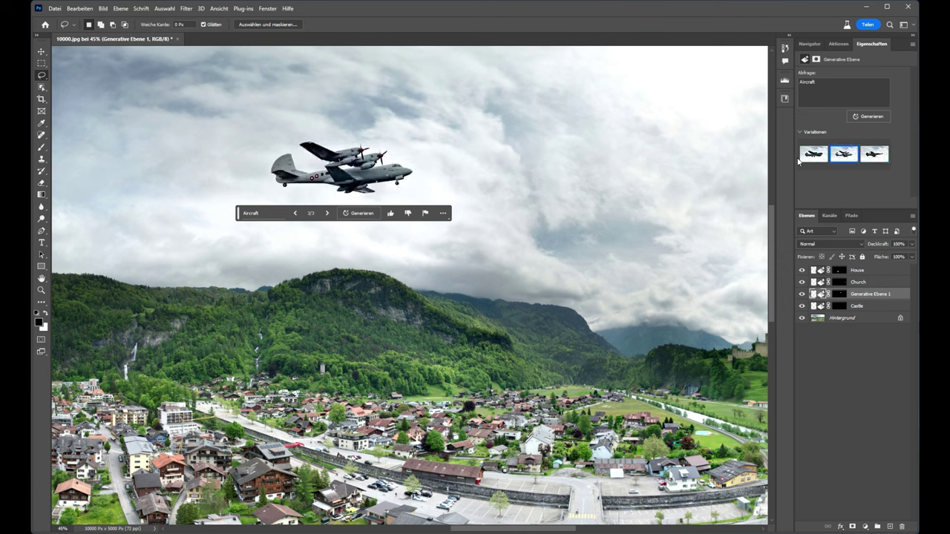
click(809, 157)
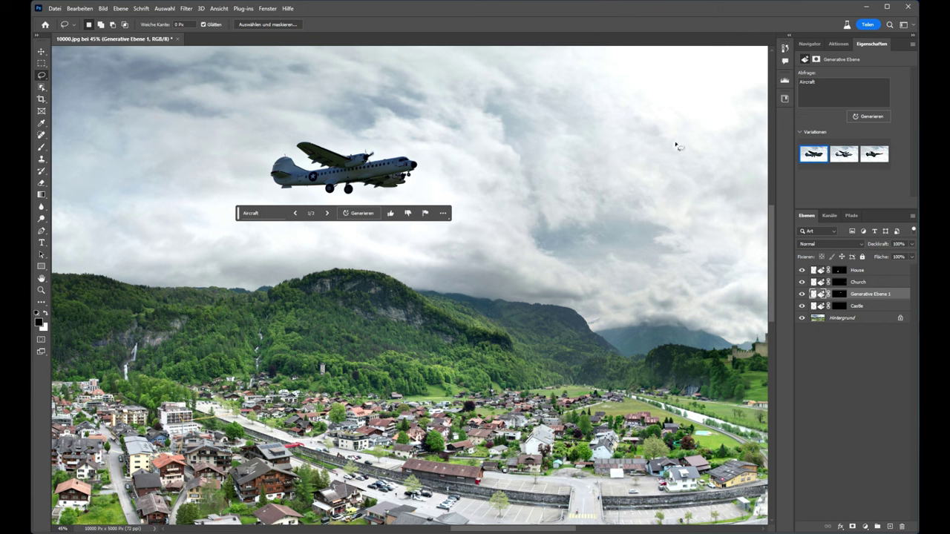
Rename the 'Generative Ebene 1' layer to 'Aircraft' and keep it selected.
double_click(875, 294)
text(Aircraft)
click(872, 283)
click(873, 295)
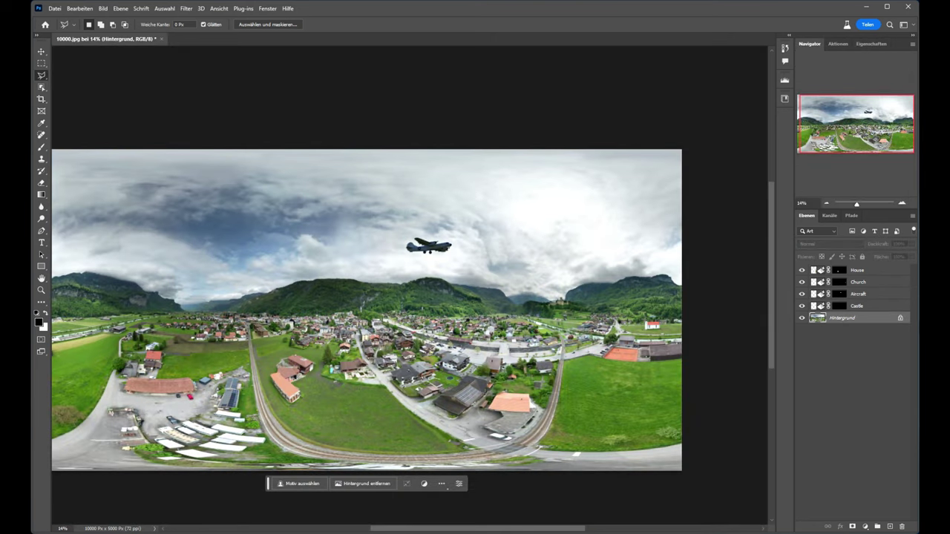
Check the House, Church, Aircraft and Castle layers' visibility, then merge visible layers into Hintergrund.
click(802, 270)
click(801, 270)
click(802, 284)
click(802, 282)
click(803, 295)
click(802, 295)
click(802, 307)
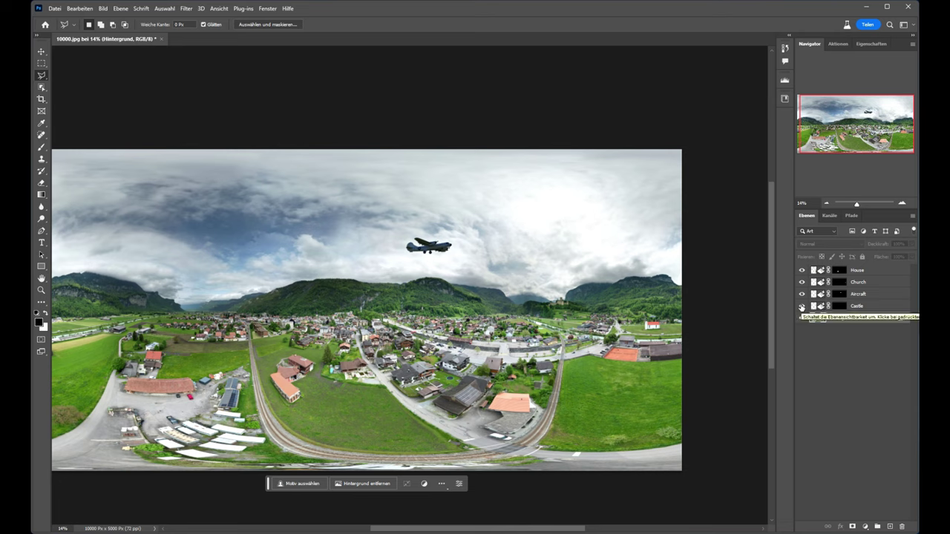
right_click(860, 322)
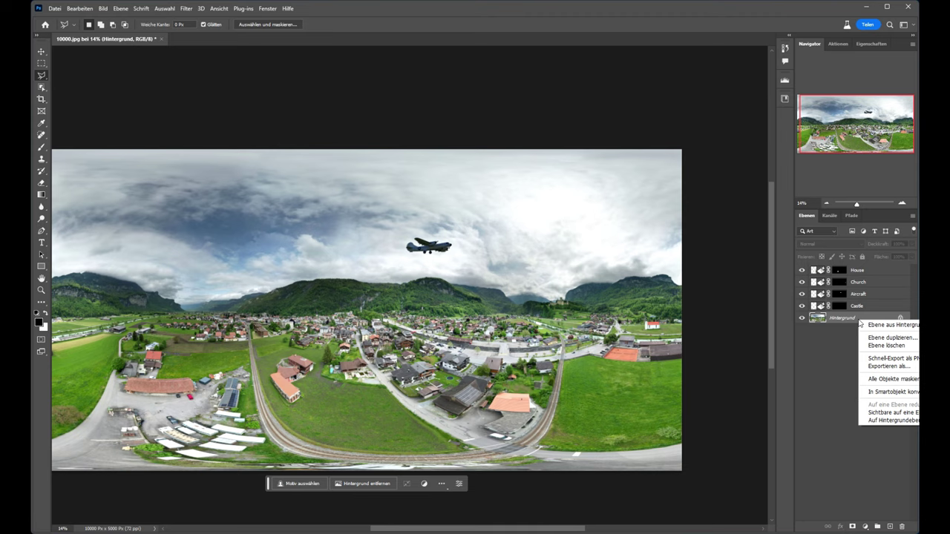
click(901, 413)
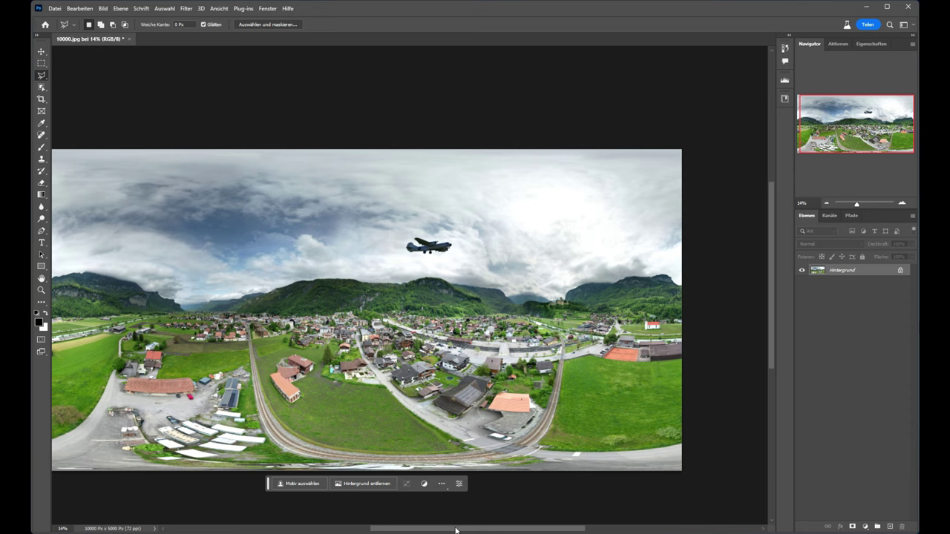
drag(455, 530, 432, 530)
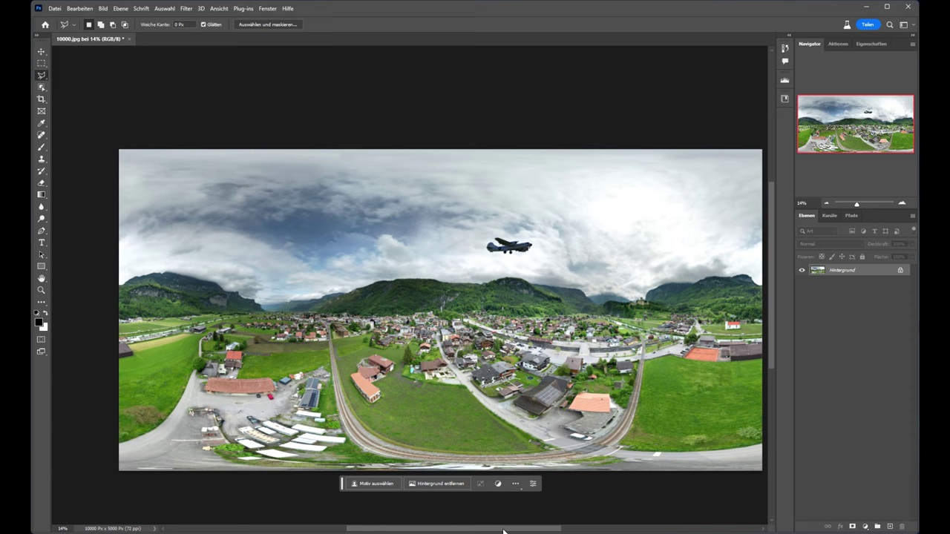
drag(504, 532, 515, 532)
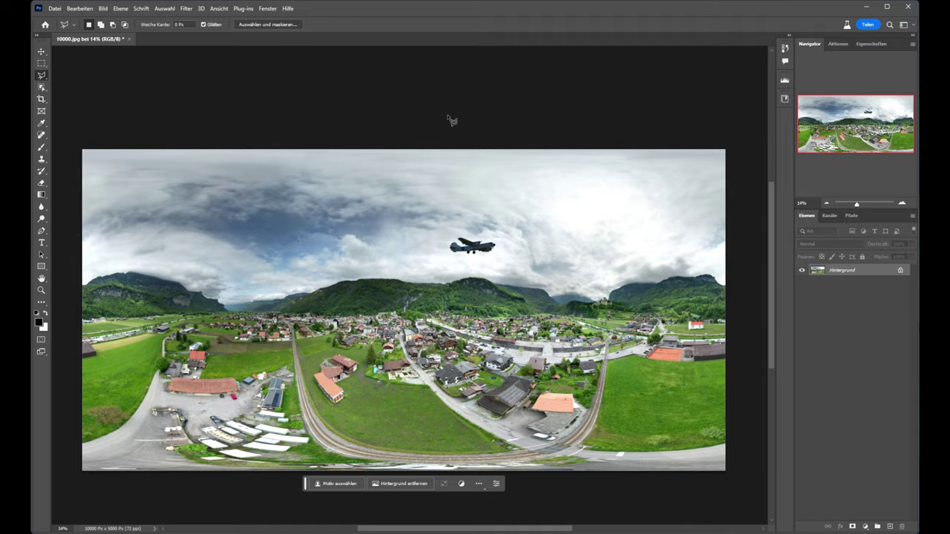